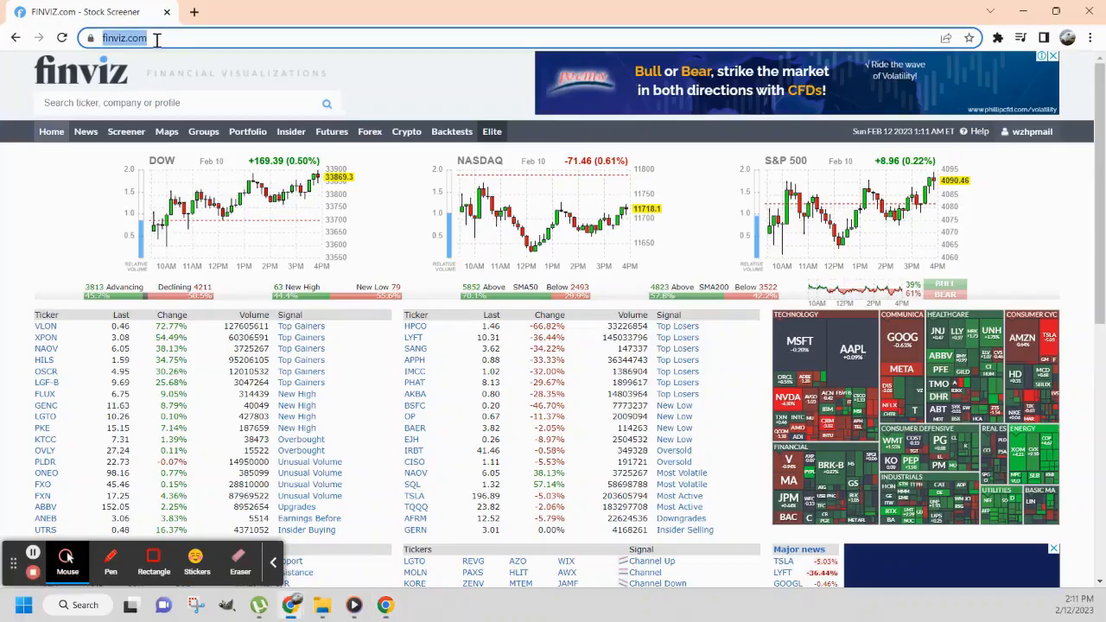
# Open the stock screener on finviz.com and set the market cap filter to +Mid (over $2bln)
pyautogui.press('Return')
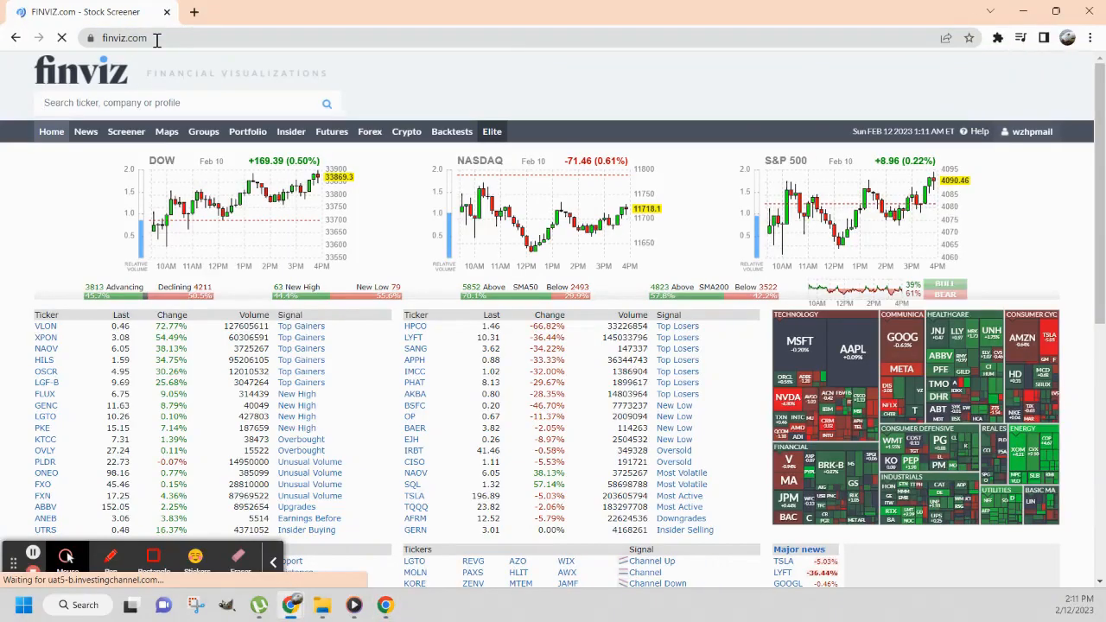
pyautogui.click(126, 135)
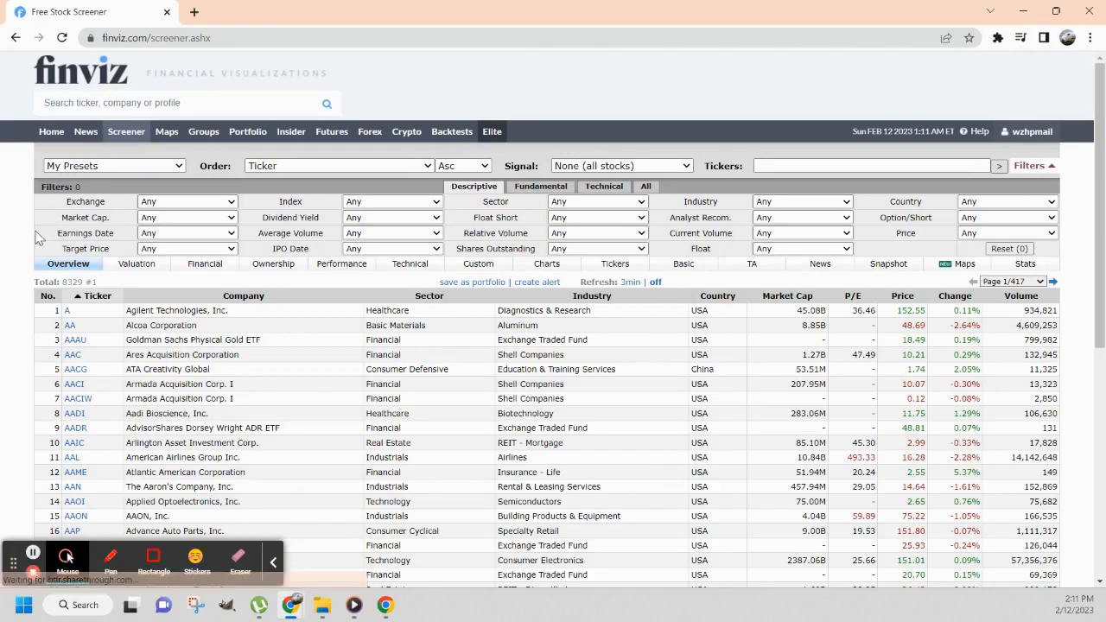
pyautogui.click(202, 218)
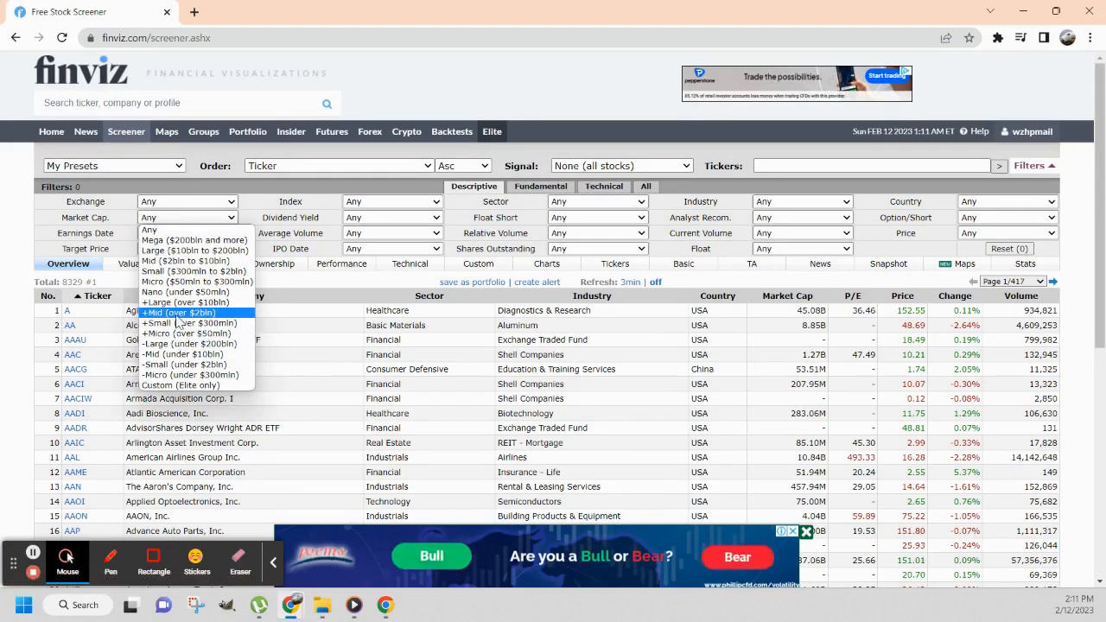
pyautogui.click(178, 316)
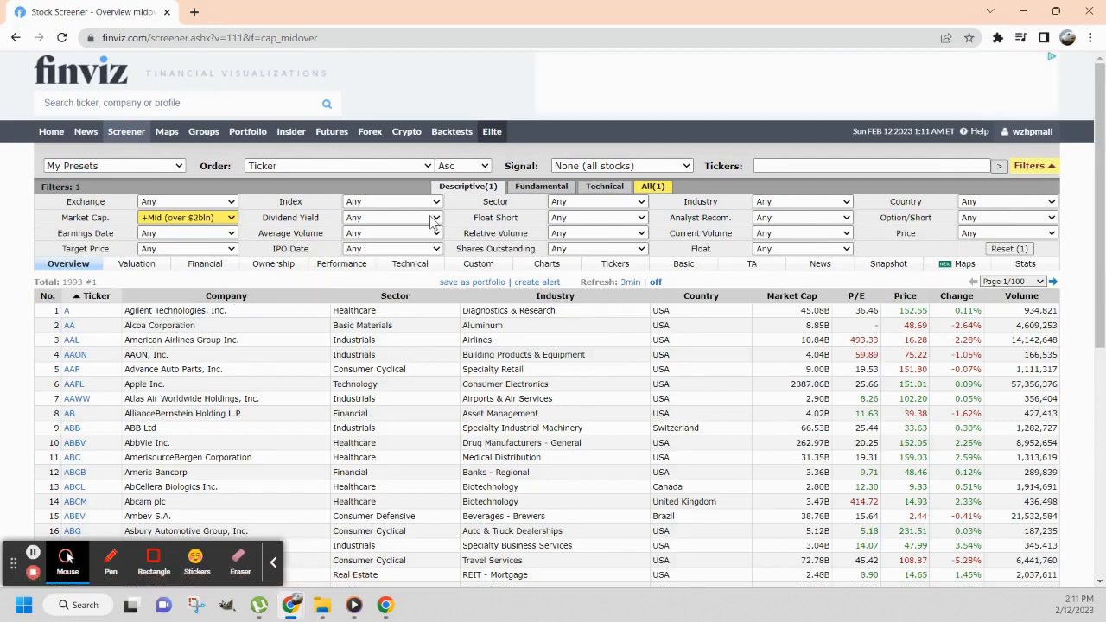
# Filter the stocks by a dividend yield of Over 4% and by USA as the country
pyautogui.click(434, 220)
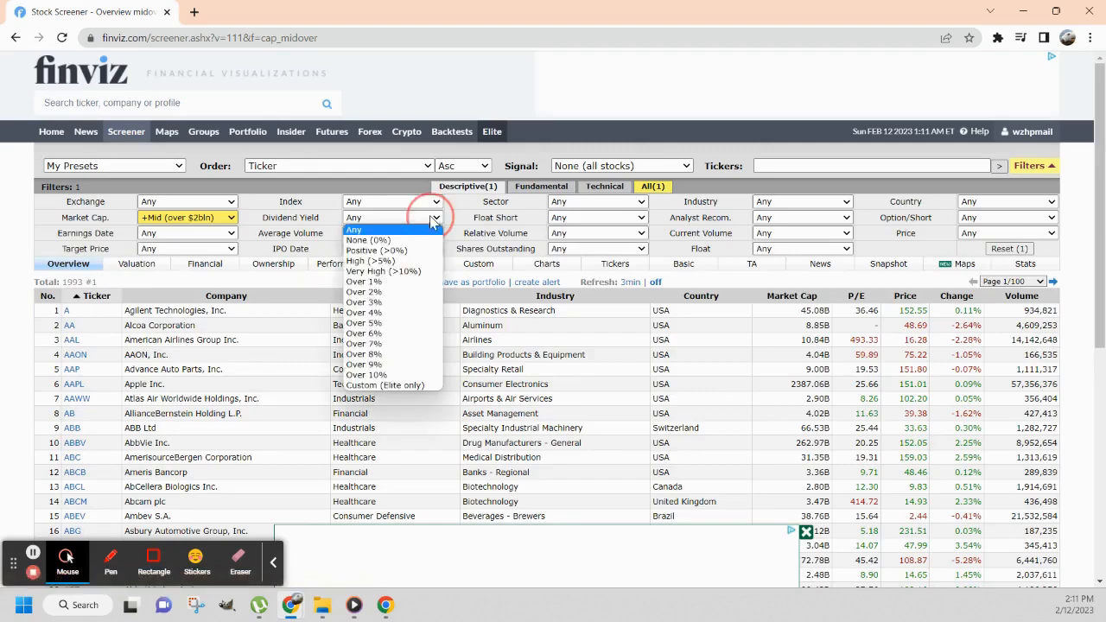
pyautogui.click(381, 312)
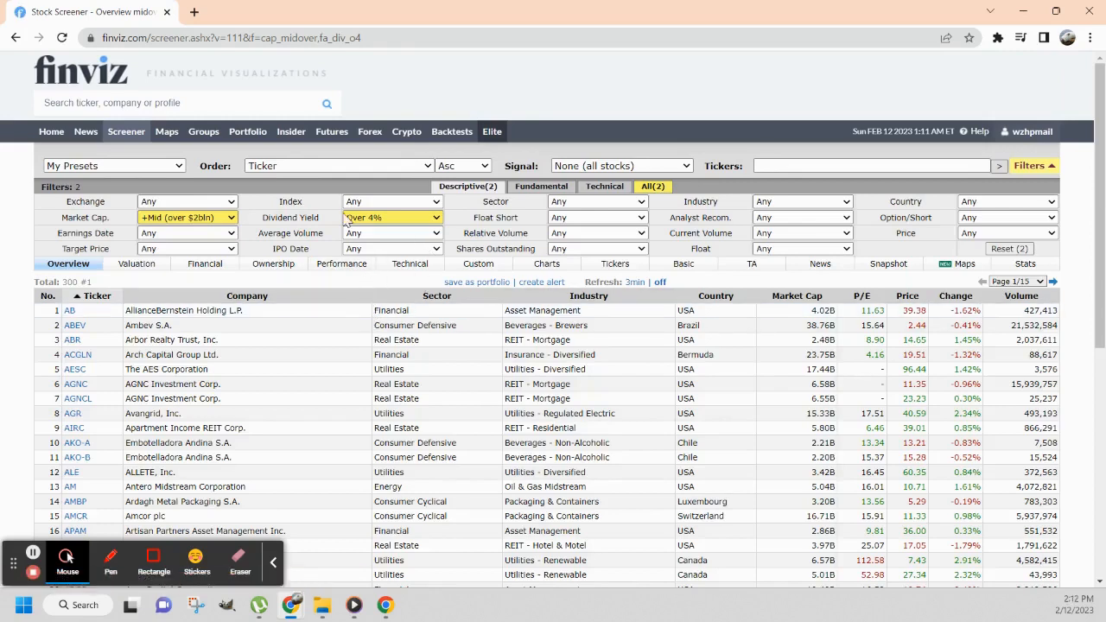
pyautogui.click(1018, 206)
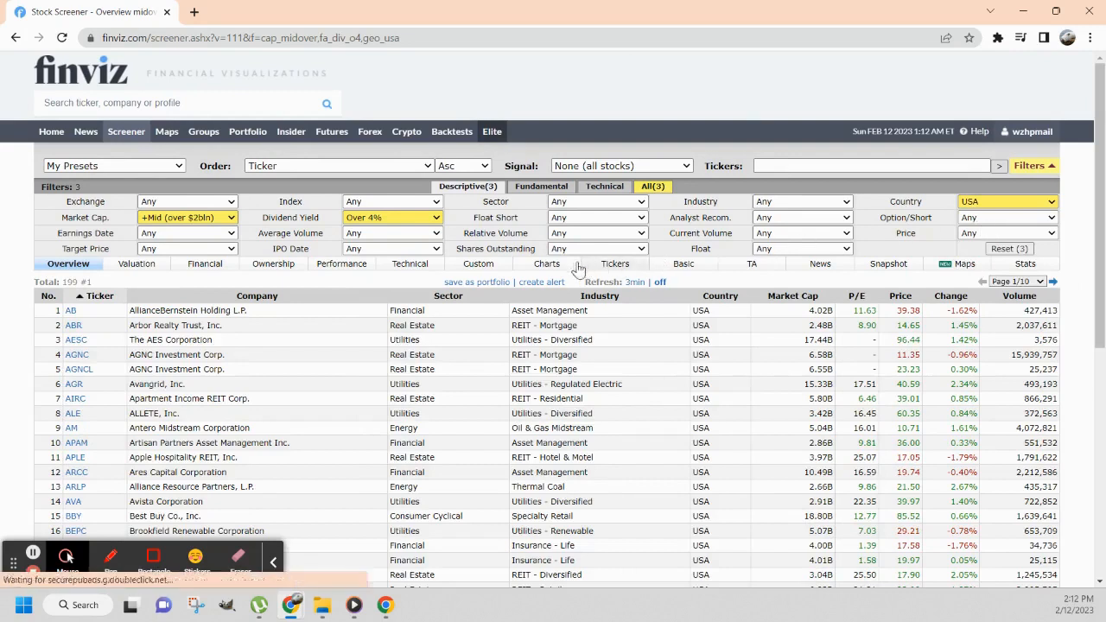
# In the fundamental filters, set P/E to Over 5 and Forward P/E to Under 20
pyautogui.click(534, 189)
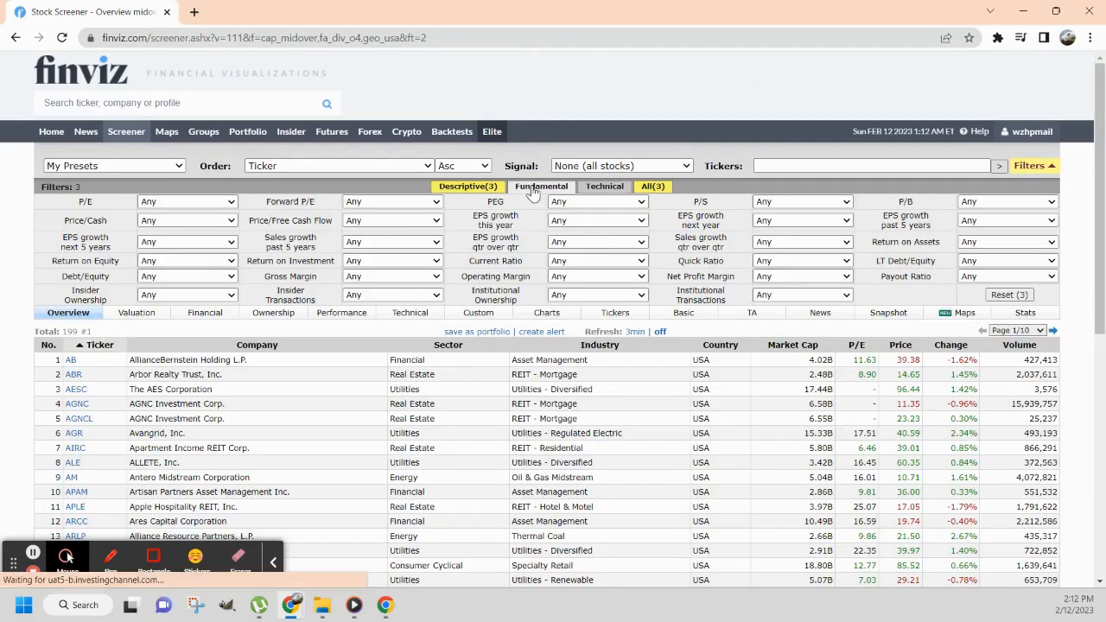
pyautogui.click(200, 204)
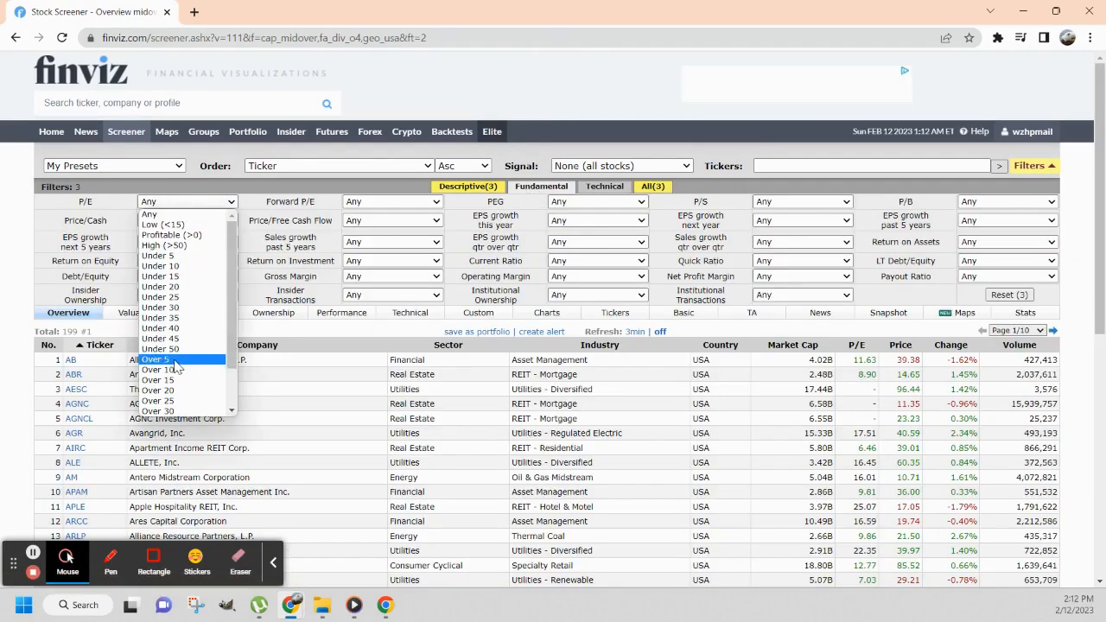
pyautogui.click(175, 361)
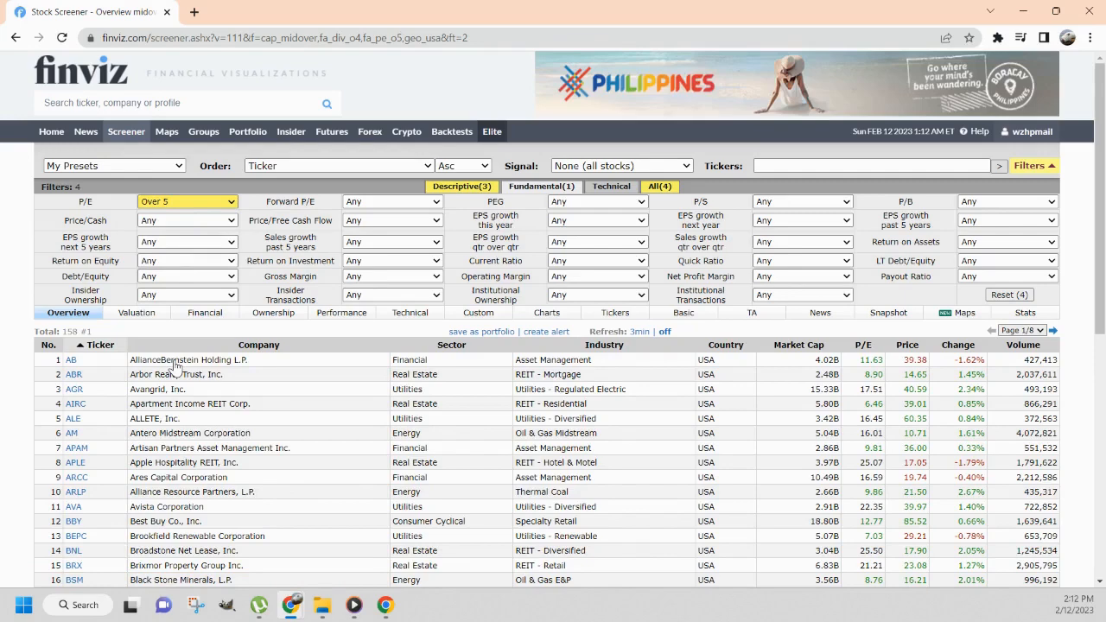
pyautogui.click(420, 205)
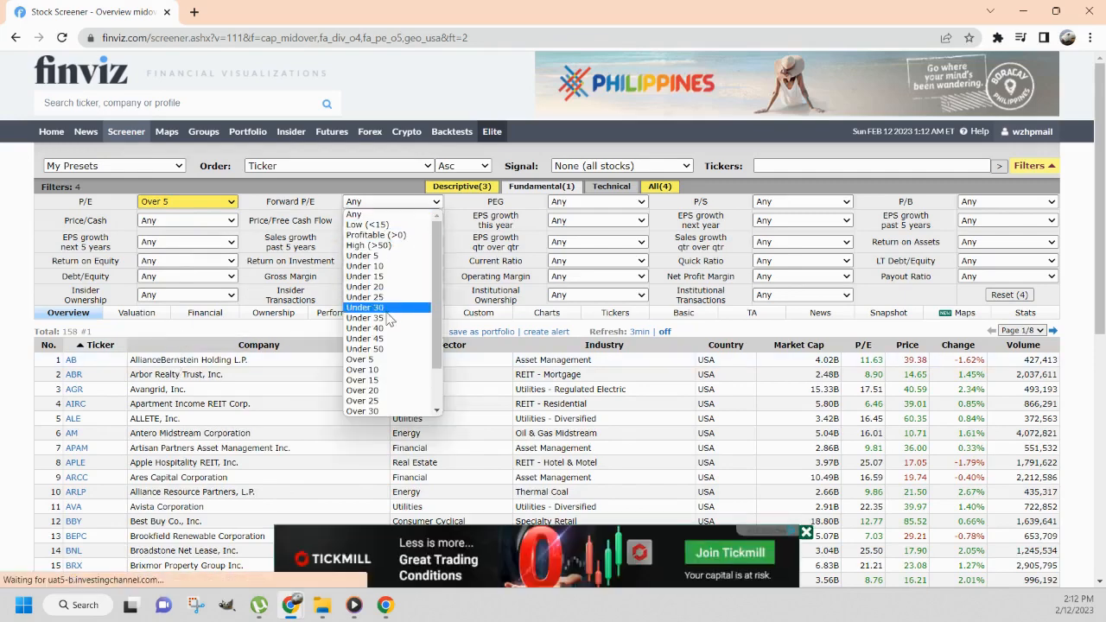
pyautogui.click(377, 287)
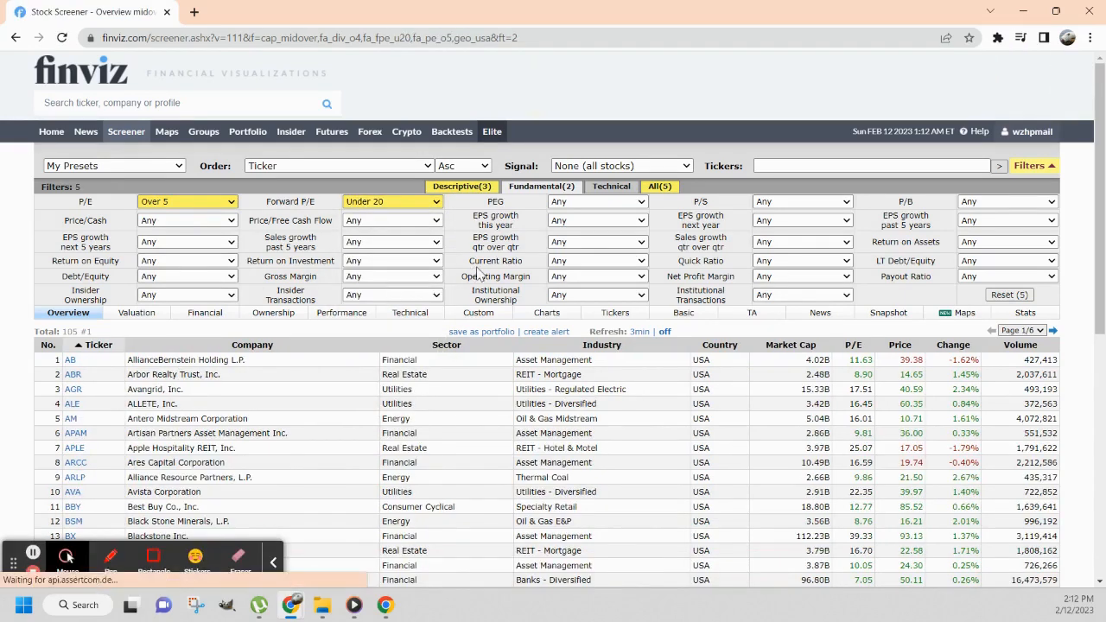
# Set both sales growth past 5 years and EPS growth past 5 years to Positive (>0%)
pyautogui.click(429, 245)
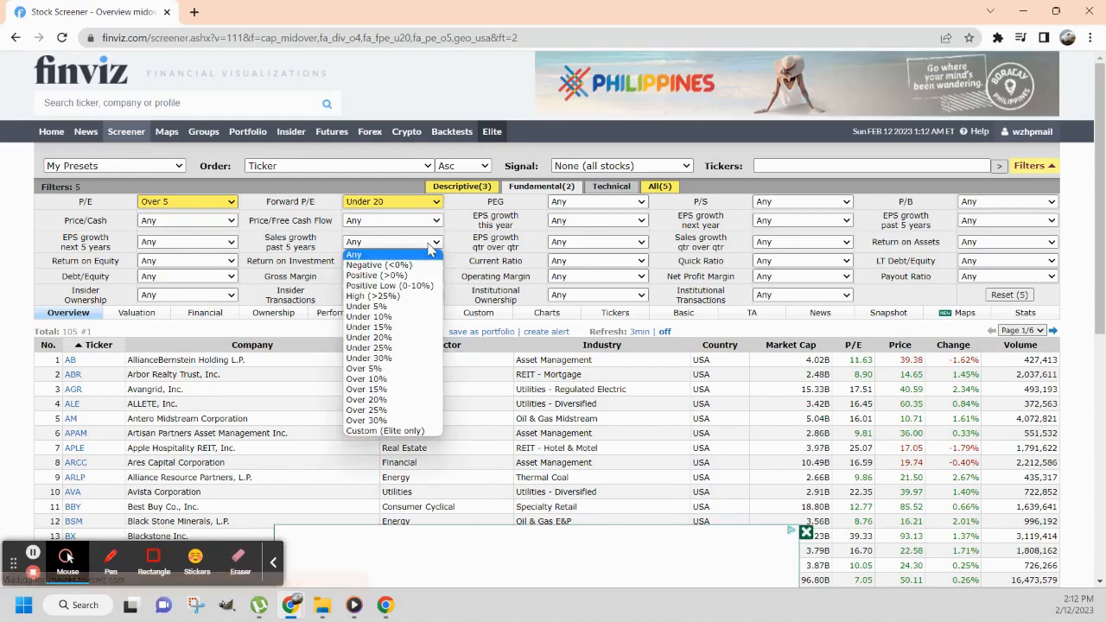
pyautogui.click(391, 275)
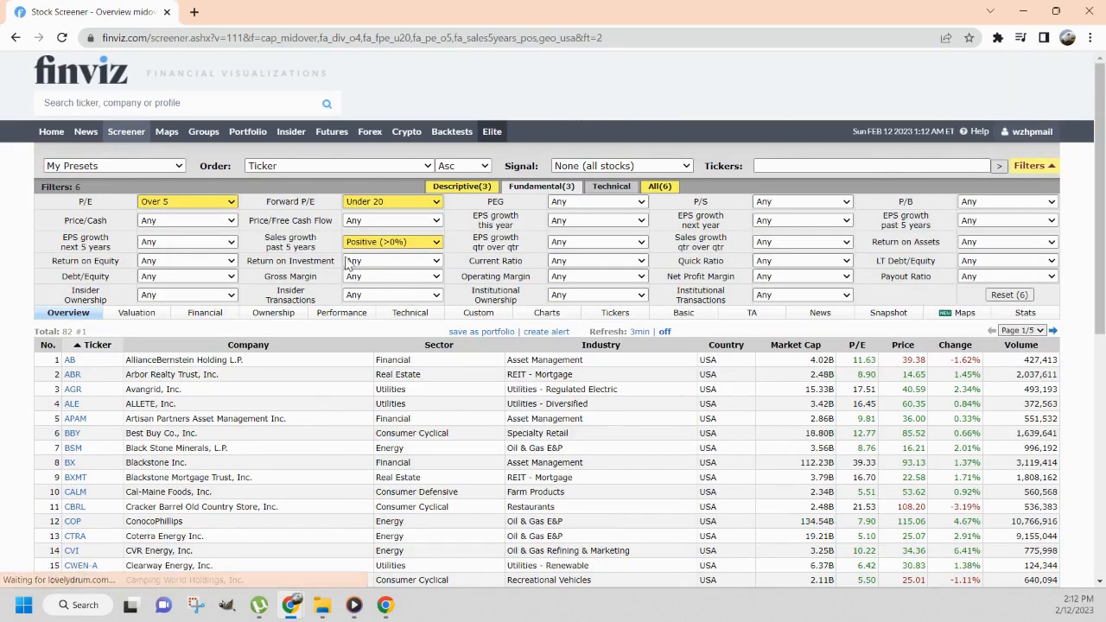
pyautogui.click(1024, 221)
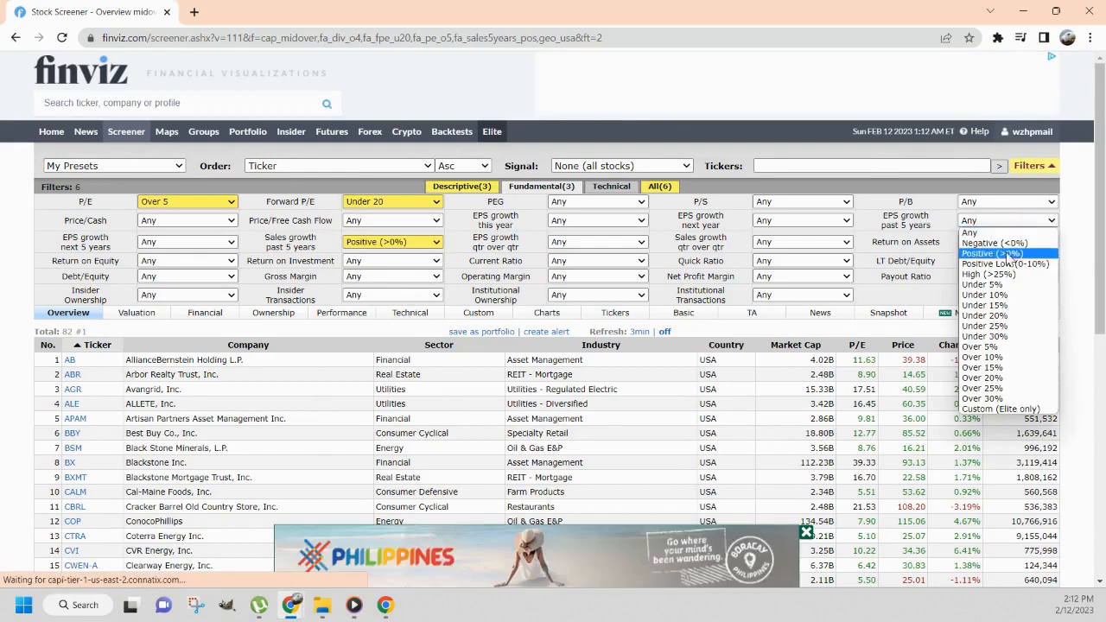
pyautogui.click(1007, 255)
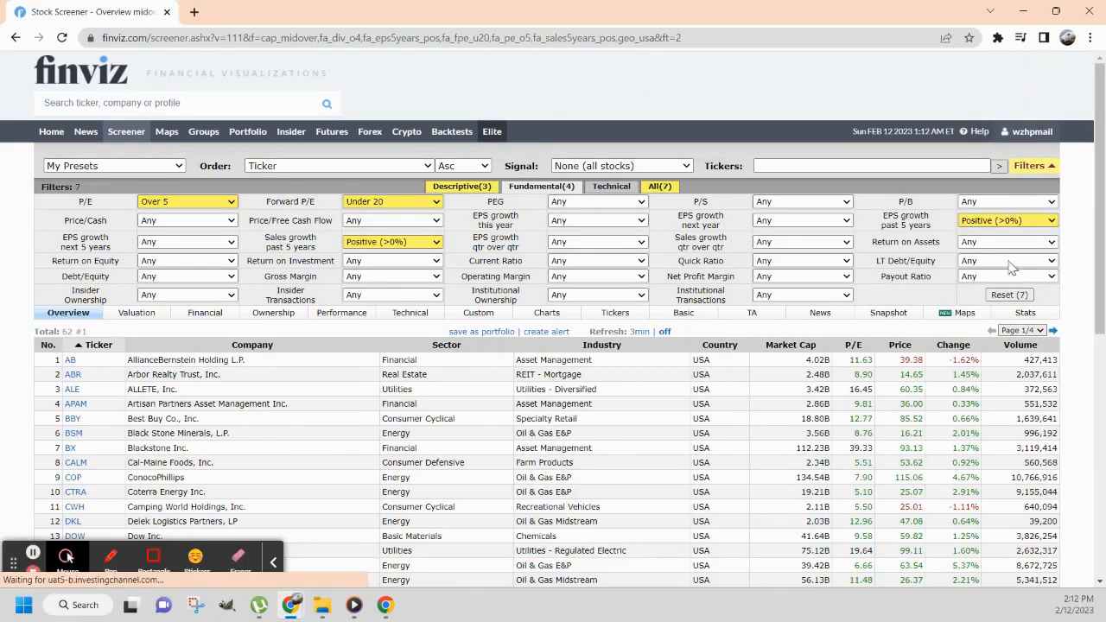
# Set the payout ratio filter to Under 60%
pyautogui.click(1011, 276)
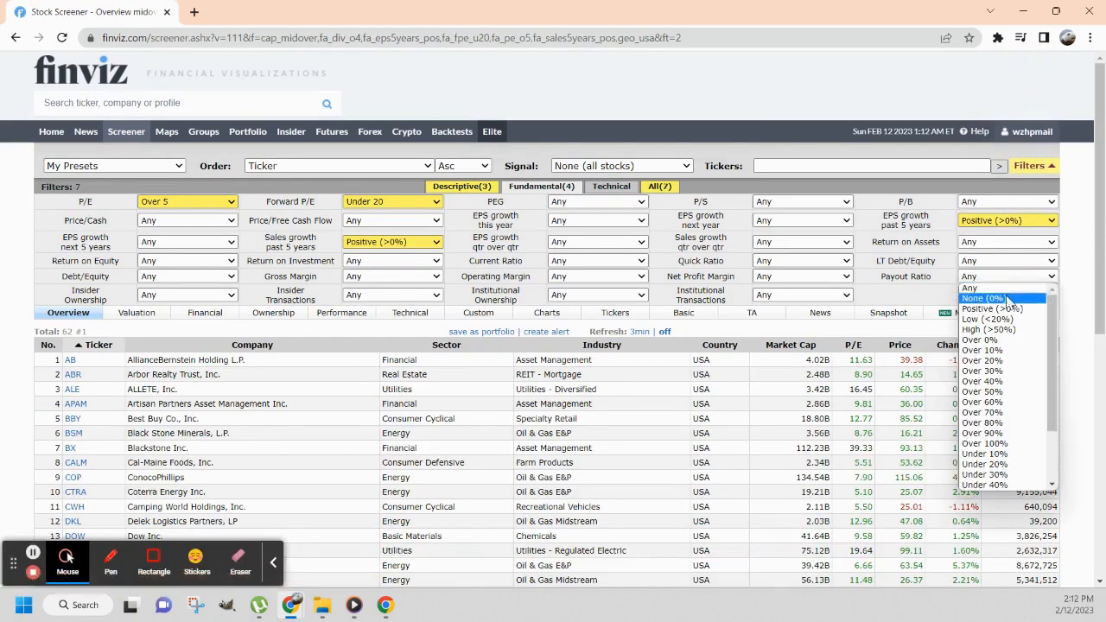
pyautogui.scroll(-3, 1007, 372)
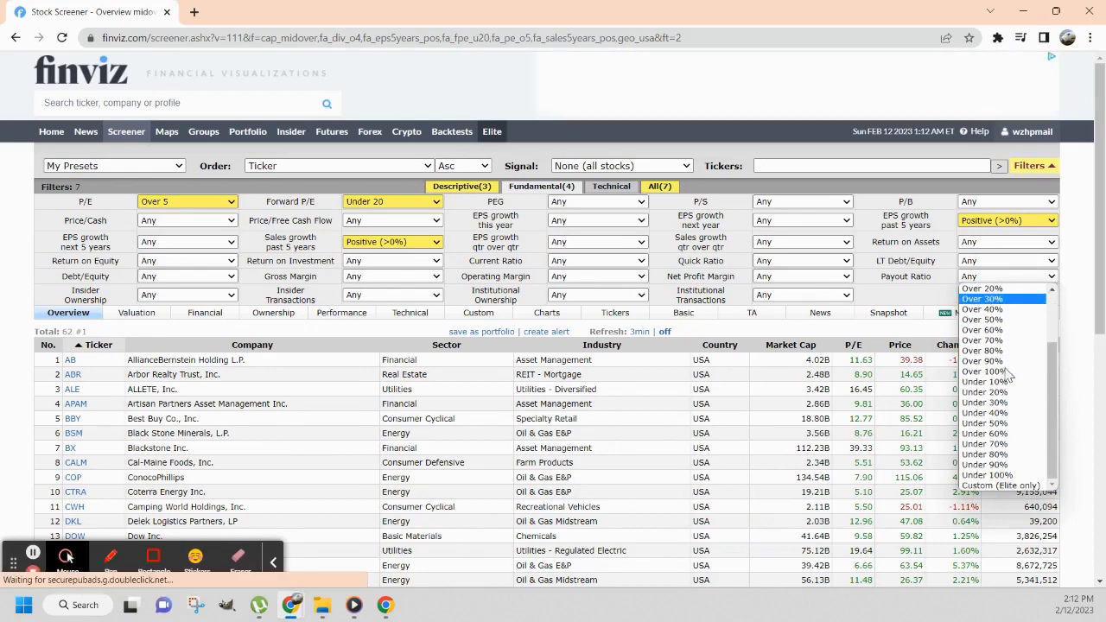
pyautogui.click(1006, 434)
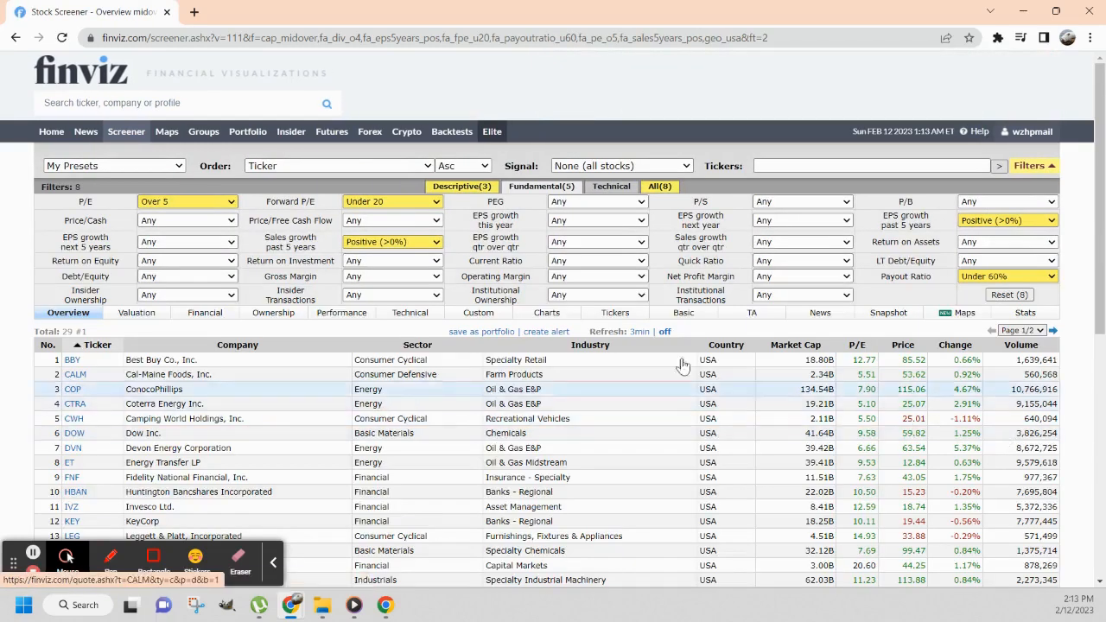
# In the technical filters, set the 200-Day Simple Moving Average to Price above SMA200
pyautogui.click(613, 187)
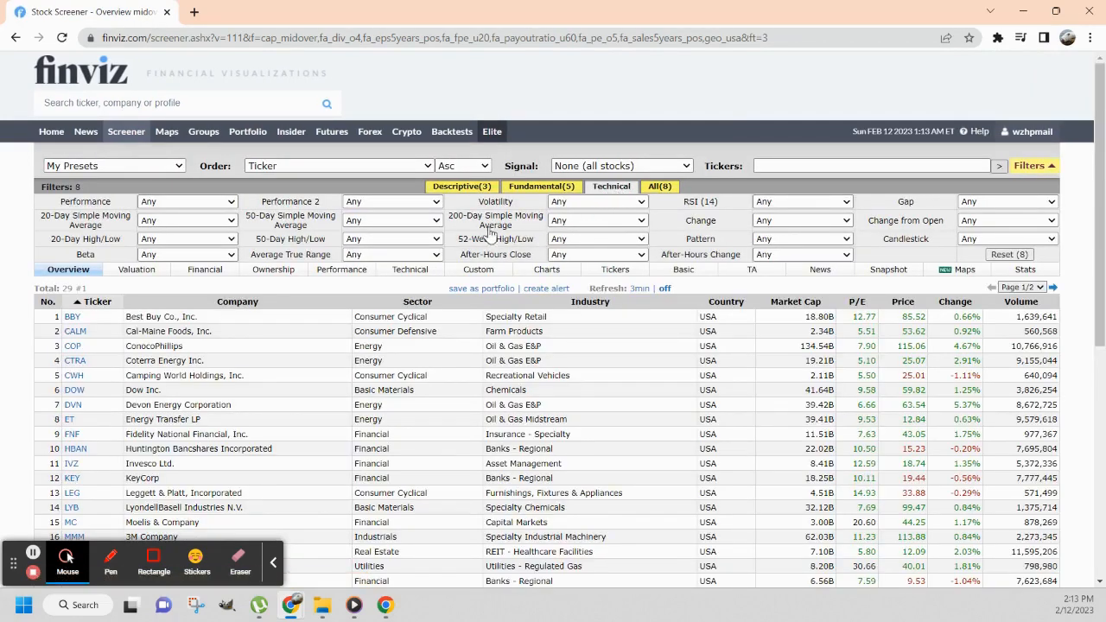
pyautogui.click(611, 223)
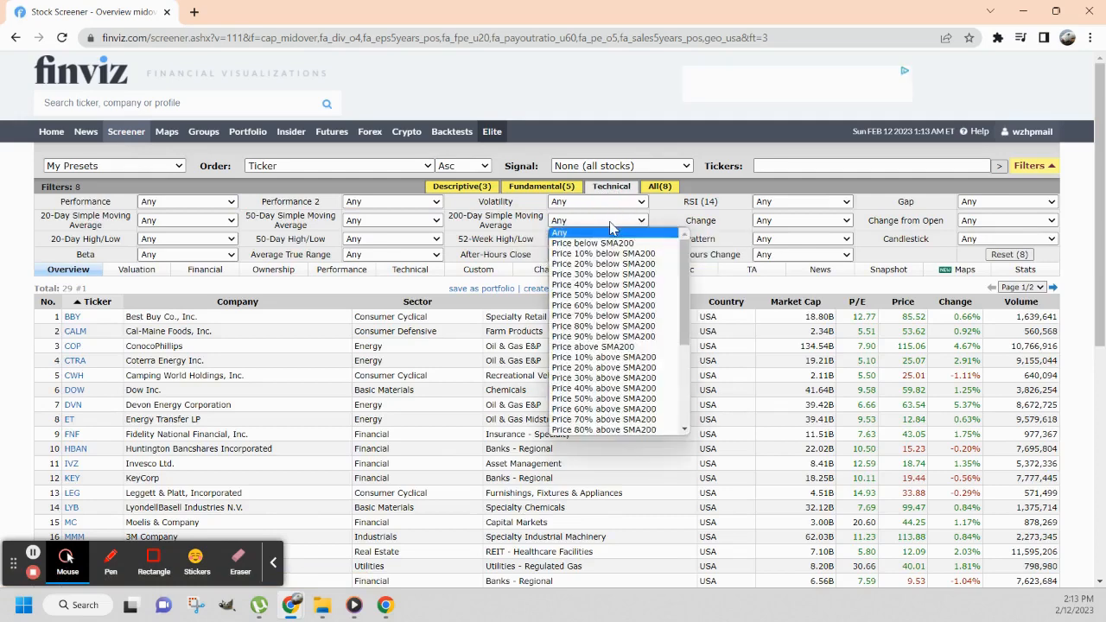
pyautogui.click(628, 347)
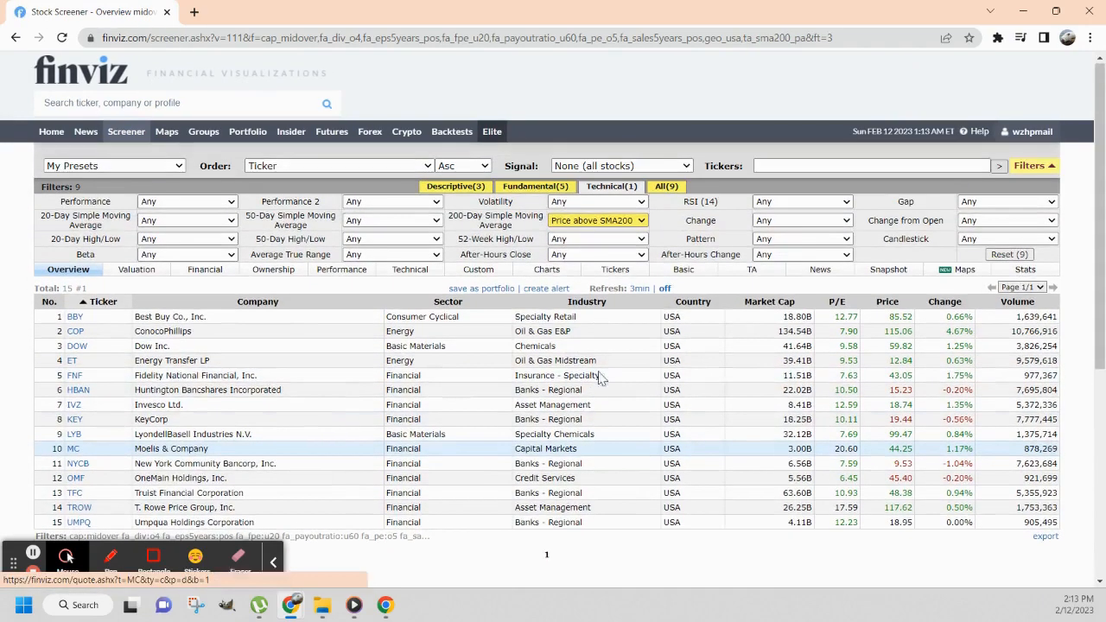
# Show the screened stocks' financial data and sort them by dividend yield in descending order
pyautogui.click(205, 269)
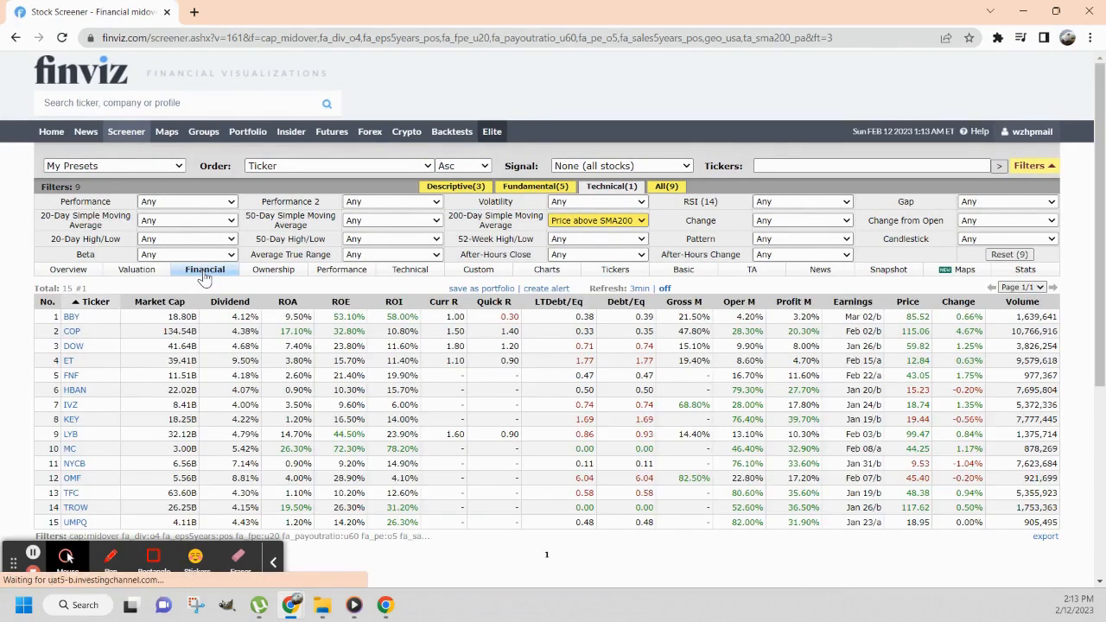
pyautogui.scroll(-1, 204, 277)
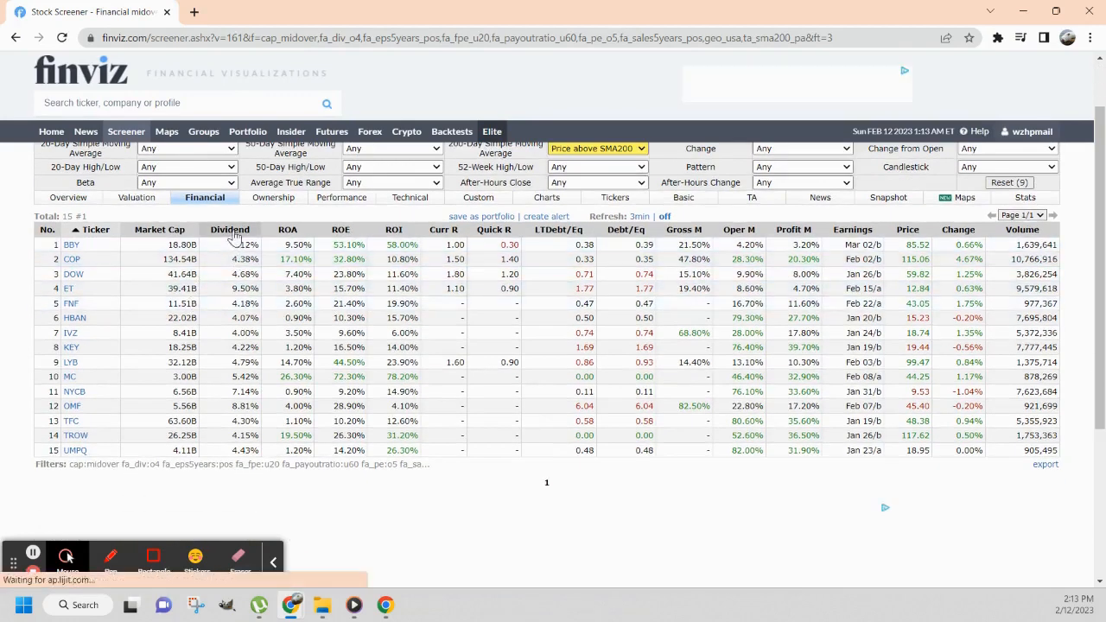
pyautogui.click(233, 236)
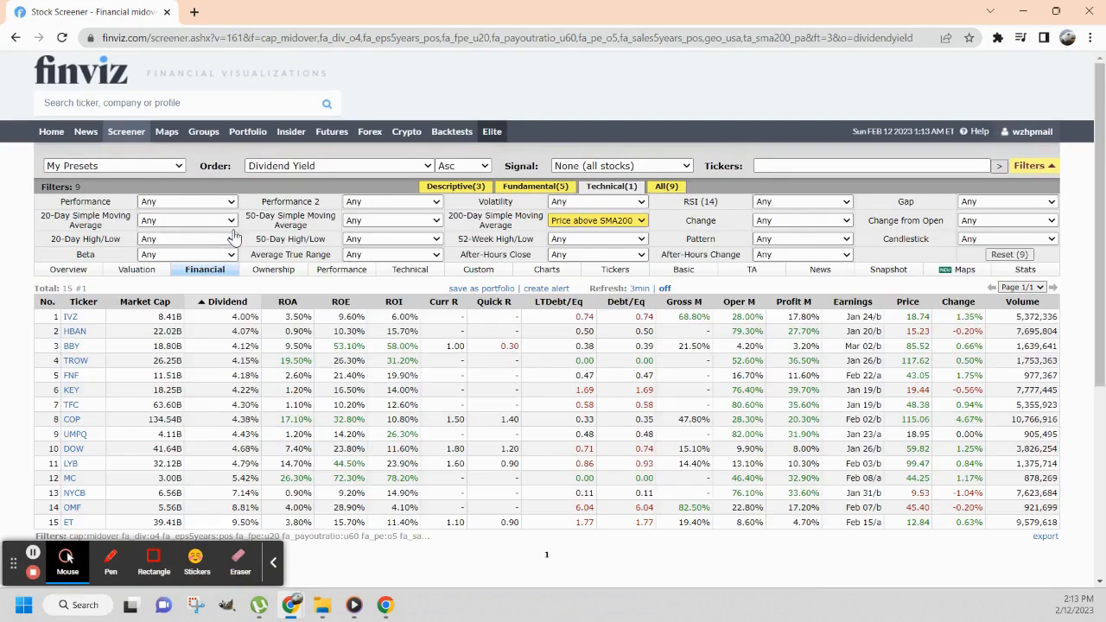
pyautogui.scroll(-1, 235, 236)
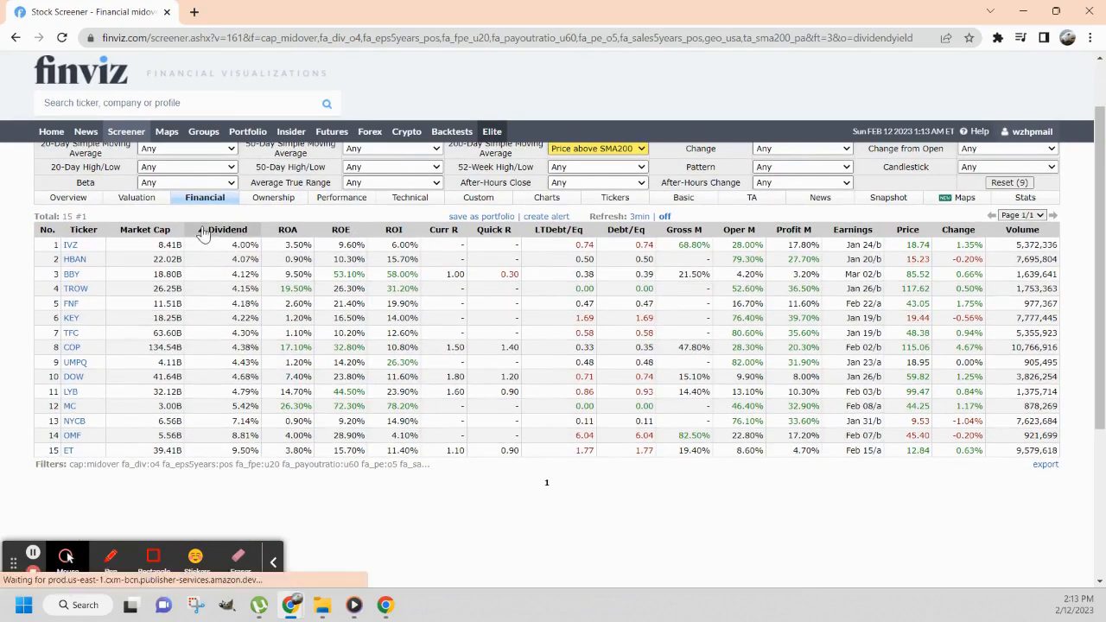
pyautogui.click(201, 233)
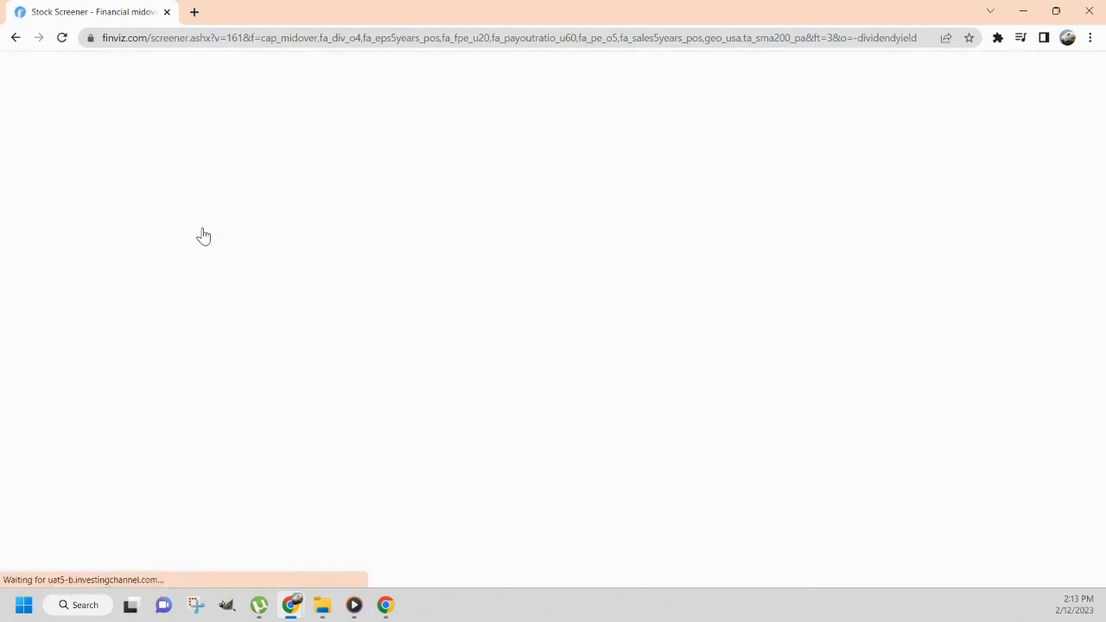
pyautogui.scroll(-1, 241, 248)
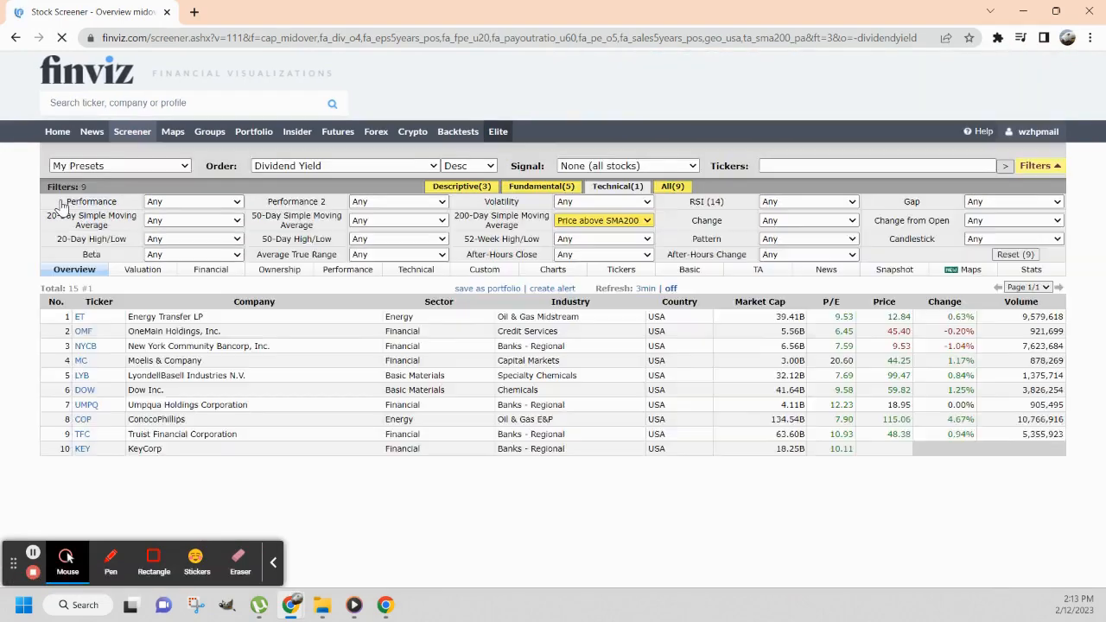
# Review the sorted stocks in the overview, examine Energy Transfer's chart, metrics and news in the snapshot view, and return to the overview
pyautogui.scroll(-1, 14, 298)
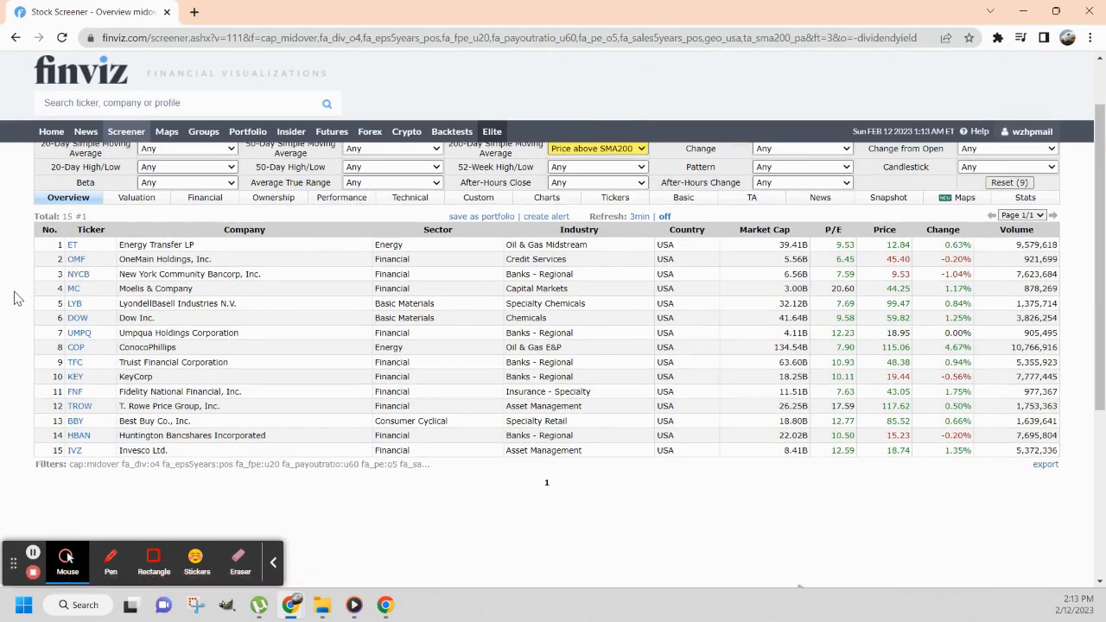
pyautogui.scroll(1, 14, 298)
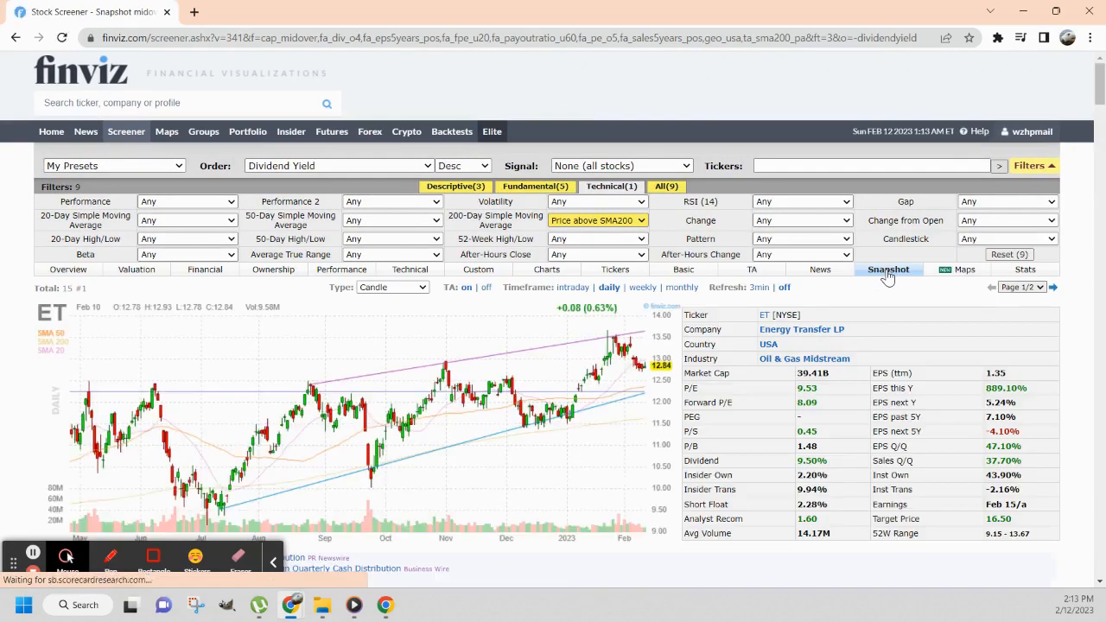
pyautogui.scroll(-1, 146, 304)
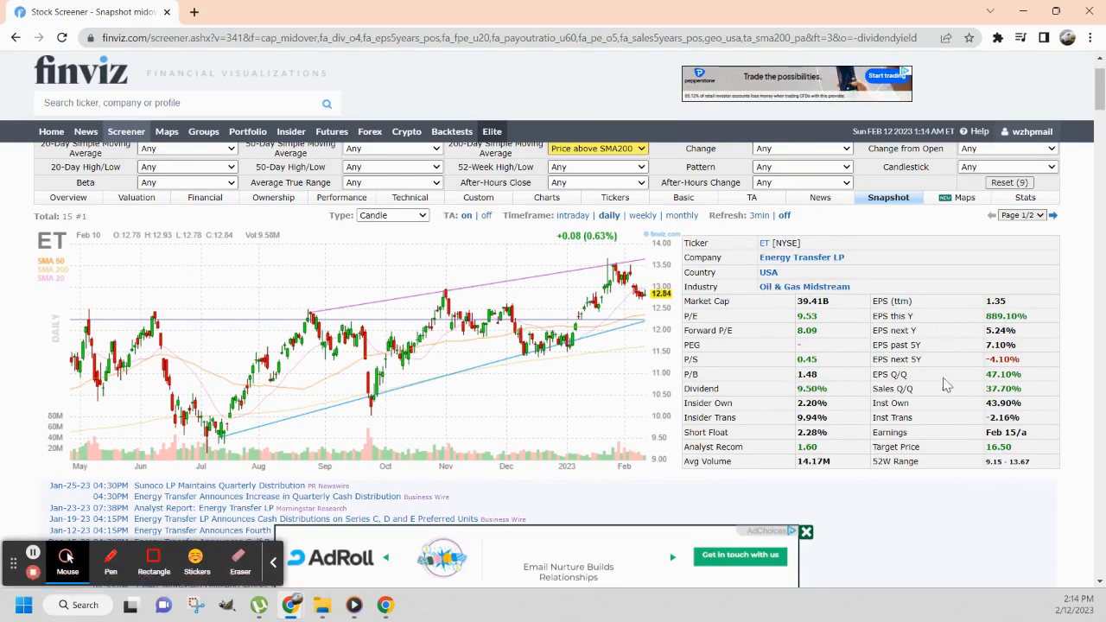
pyautogui.scroll(-1, 472, 389)
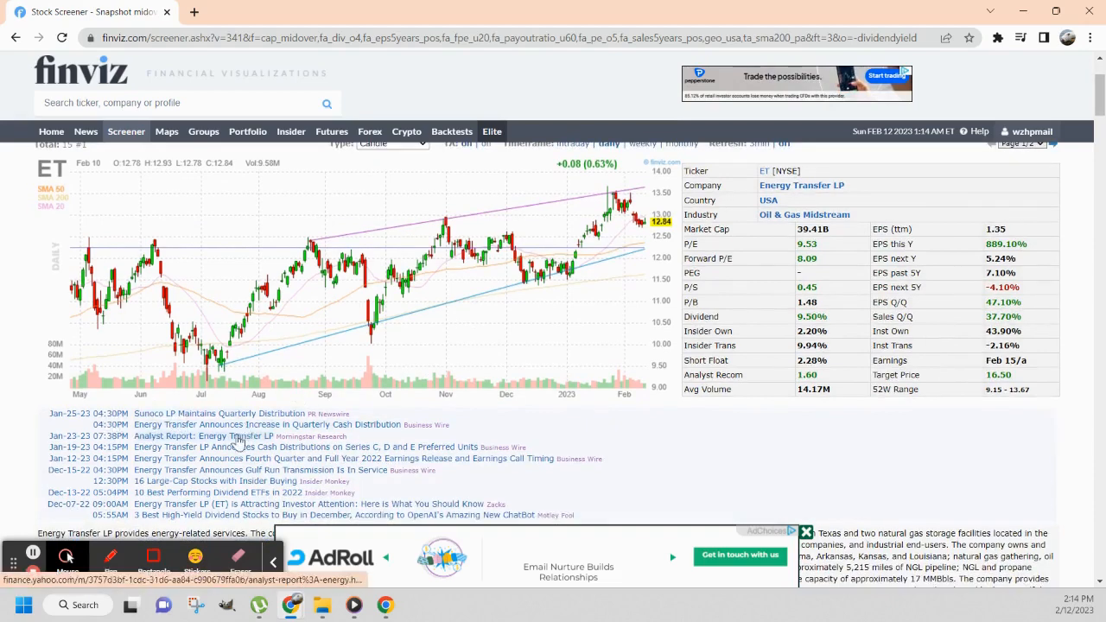
pyautogui.scroll(2, 510, 478)
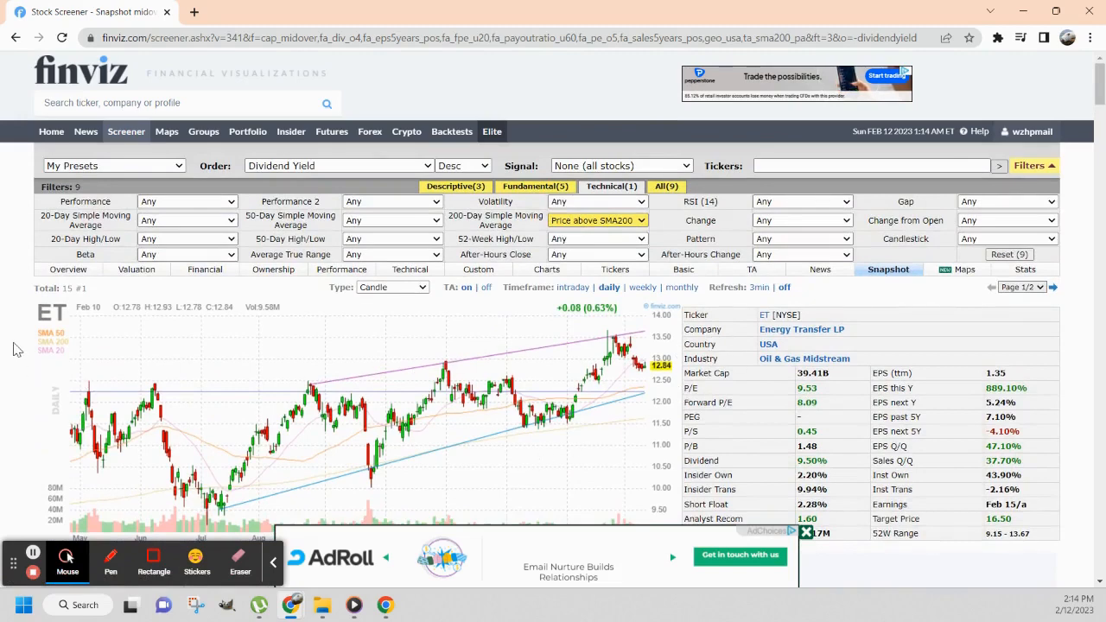
pyautogui.scroll(-1, 13, 348)
pyautogui.scroll(1, 13, 348)
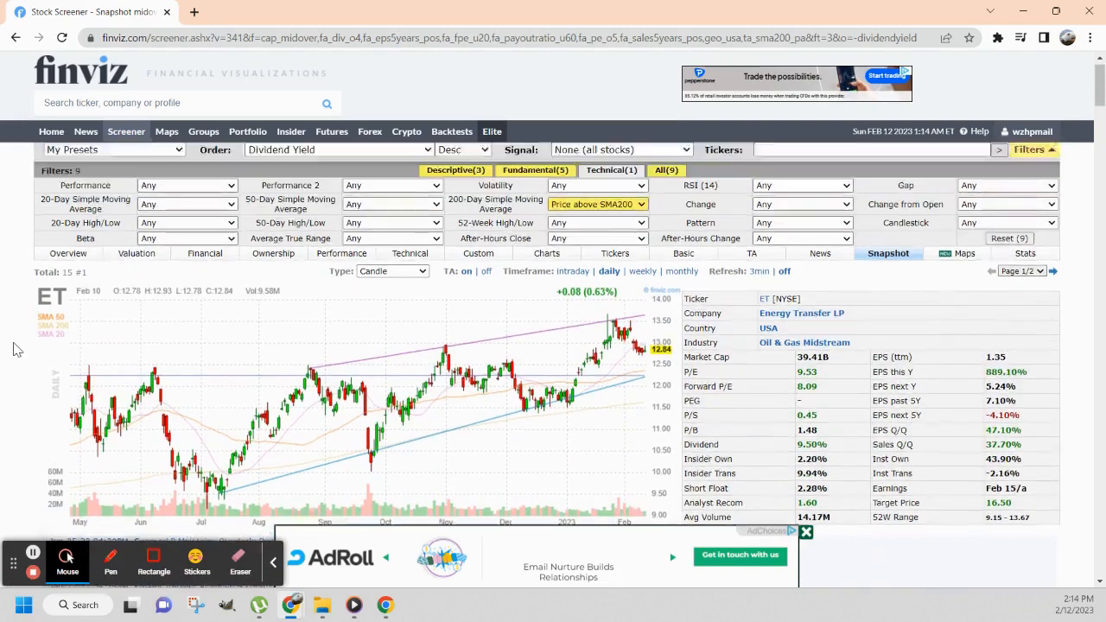
pyautogui.click(69, 272)
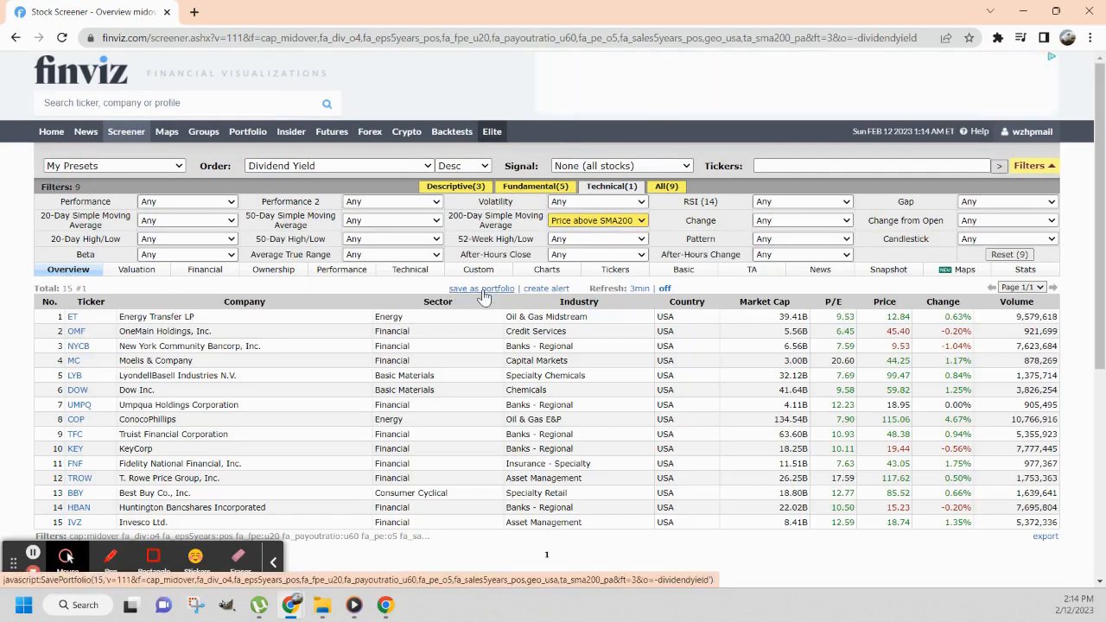
# Save the screened stocks as an equally weighted $100,000 portfolio named "My first dividend portfolio"
pyautogui.click(484, 288)
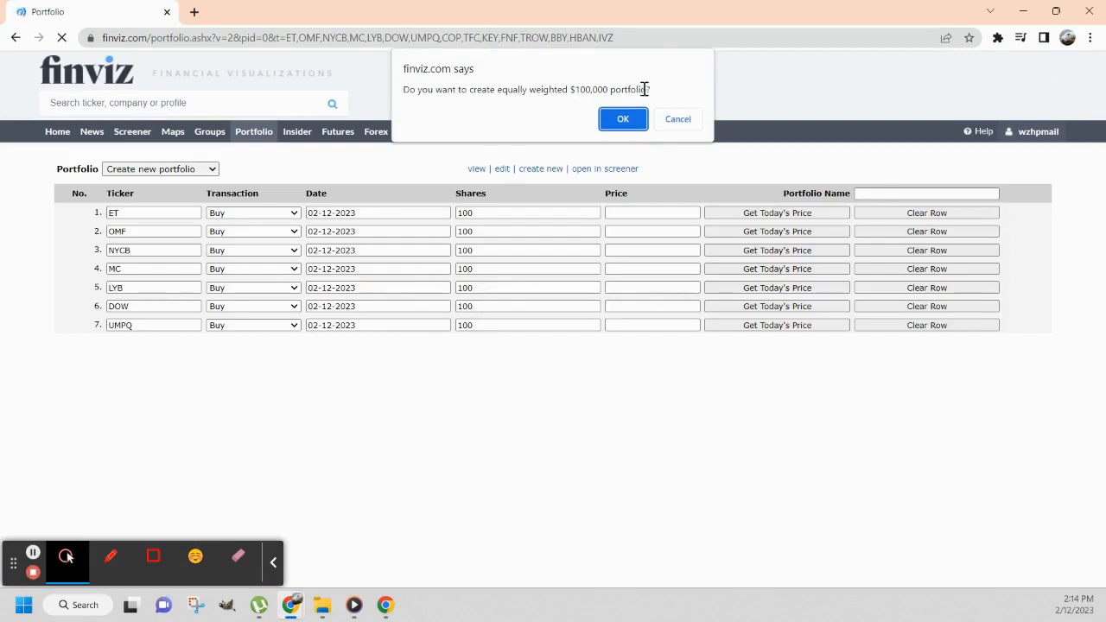
pyautogui.click(625, 118)
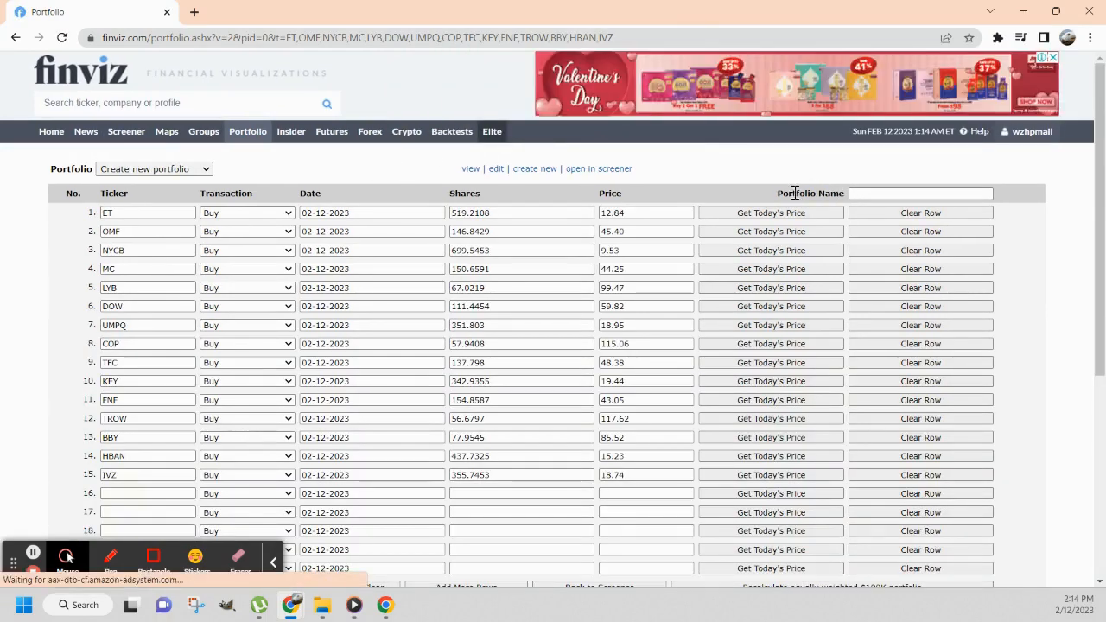
pyautogui.click(865, 195)
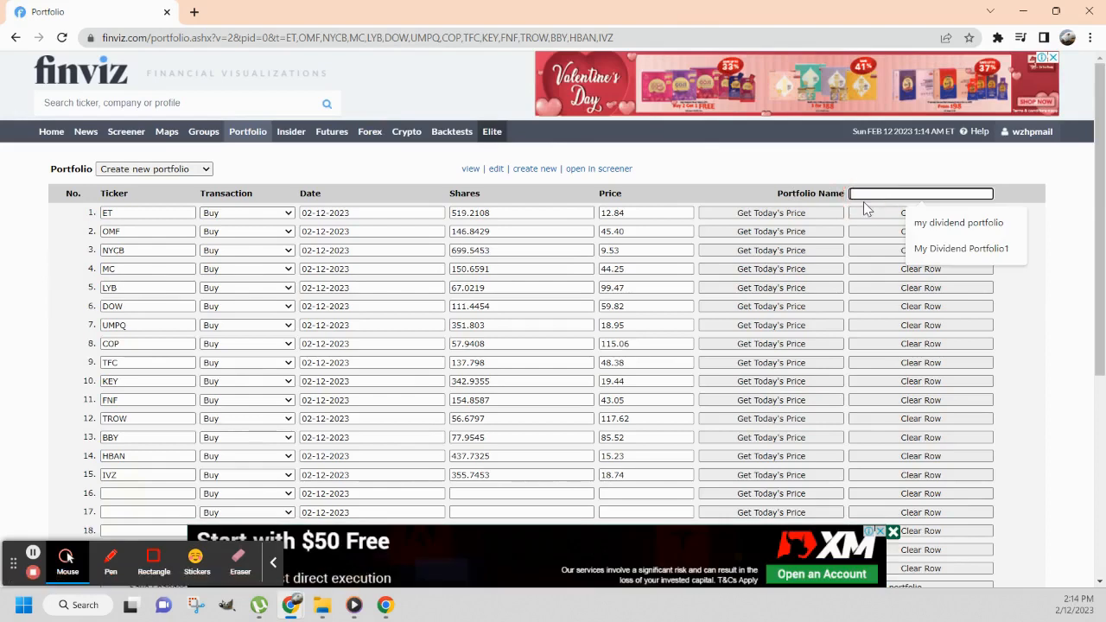
pyautogui.write('My fir')
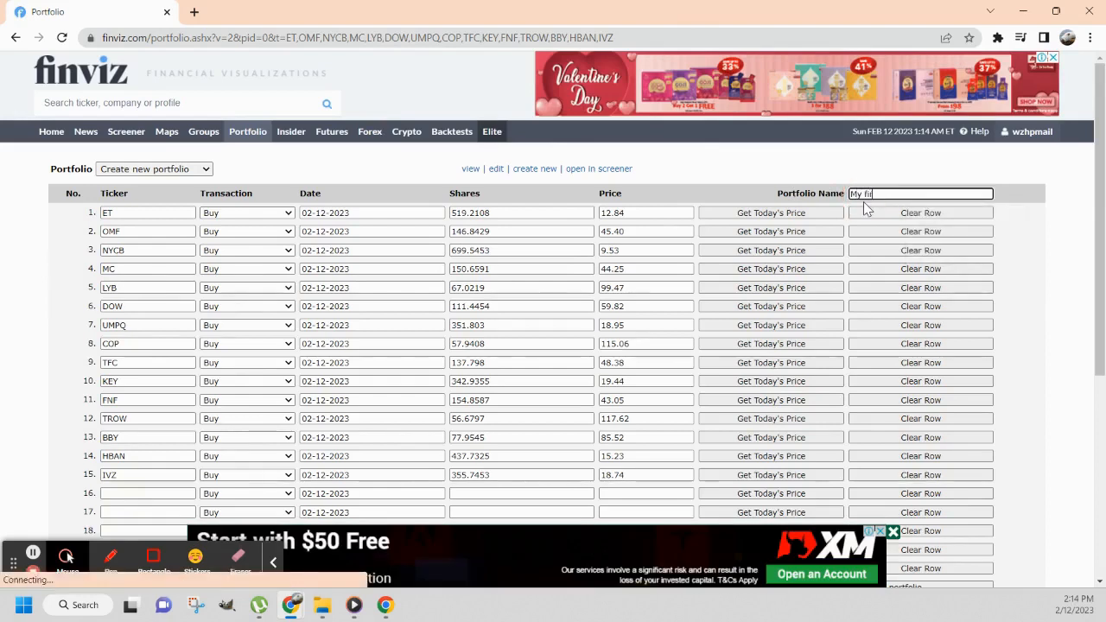
pyautogui.write('st dividend p;o')
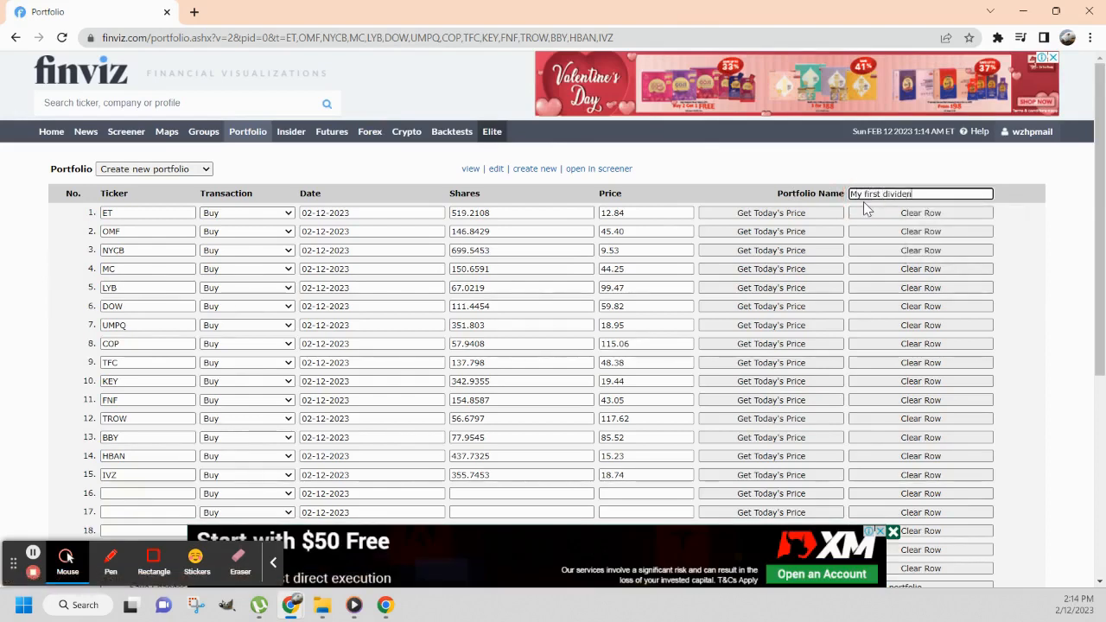
pyautogui.press('BackSpace')
pyautogui.press('BackSpace')
pyautogui.write('ortfolio')
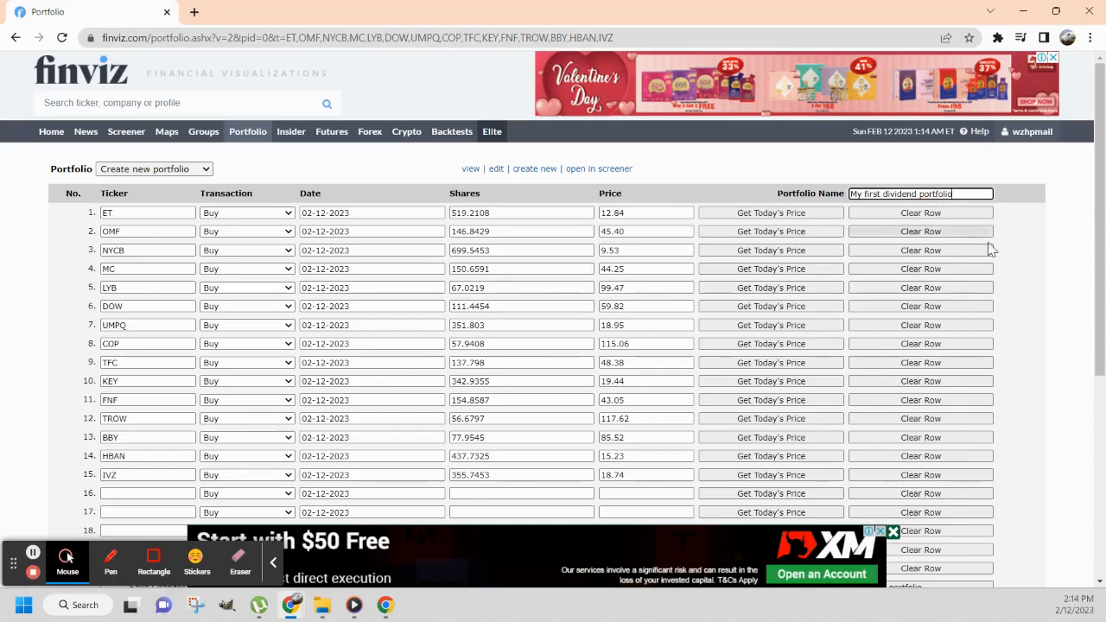
pyautogui.scroll(-3, 970, 298)
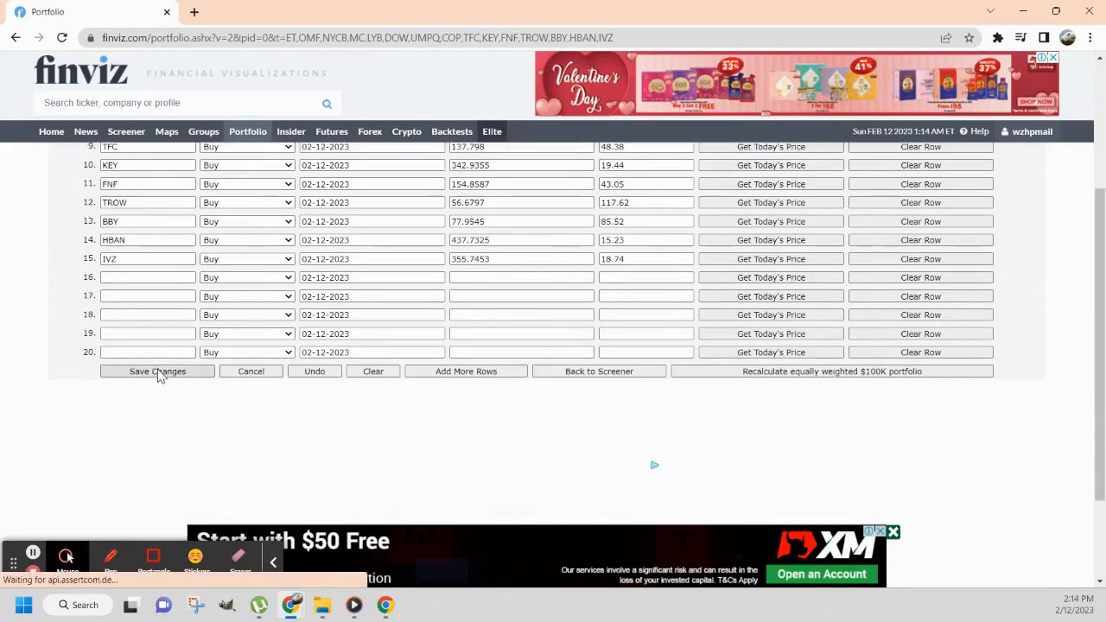
pyautogui.click(156, 374)
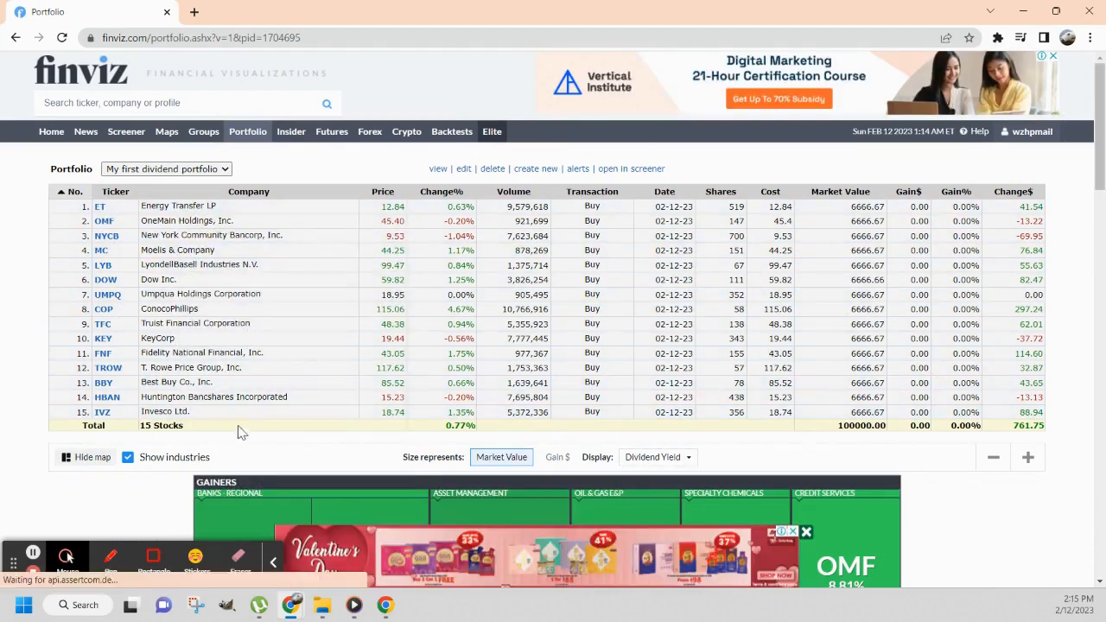
# Examine the saved portfolio's holdings and its map of dividend yields by industry
pyautogui.scroll(-1, 413, 316)
pyautogui.scroll(-2, 413, 316)
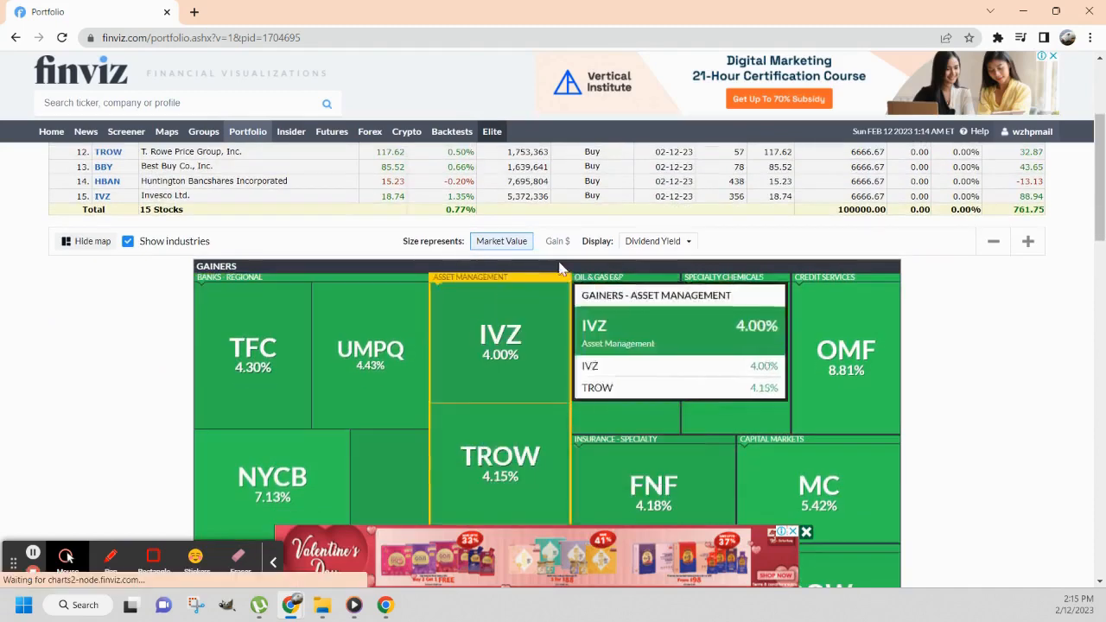
pyautogui.scroll(-1, 669, 251)
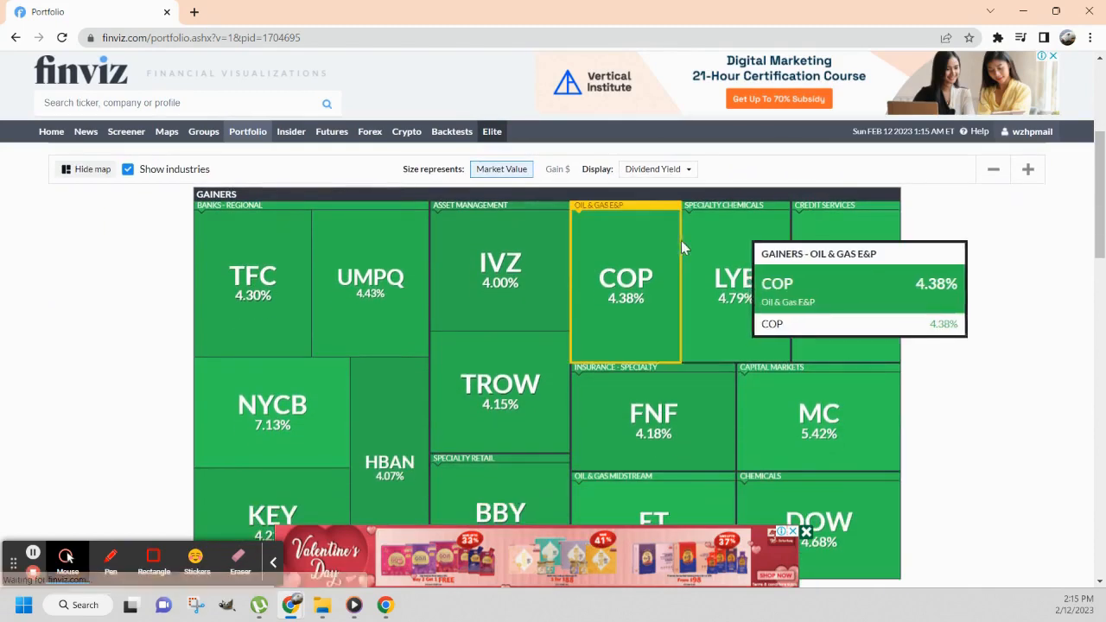
pyautogui.scroll(-1, 959, 296)
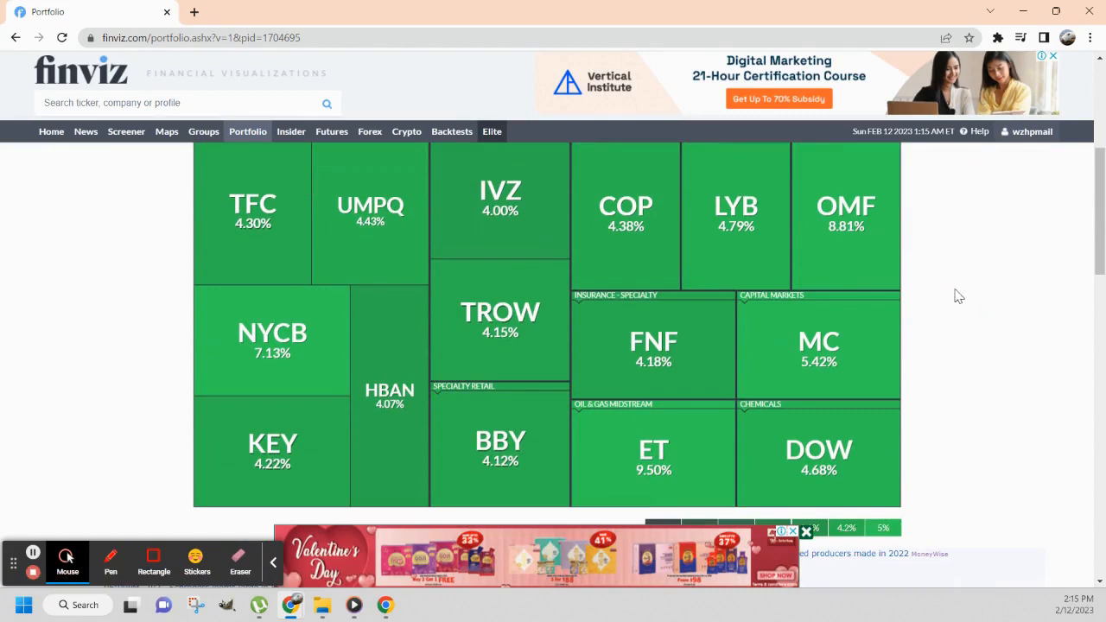
pyautogui.click(33, 572)
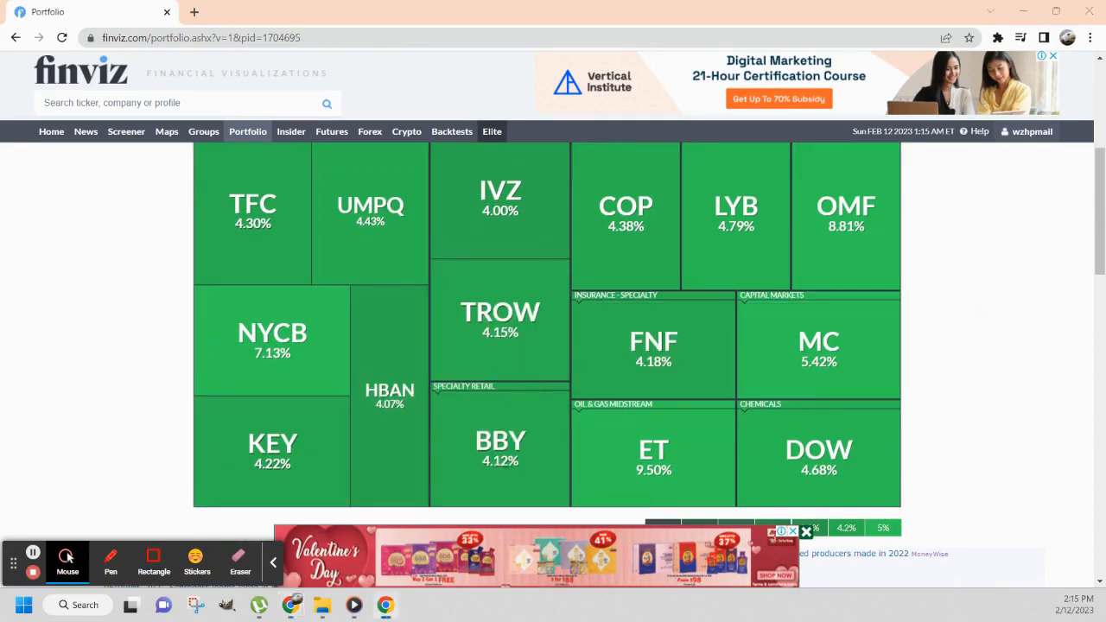